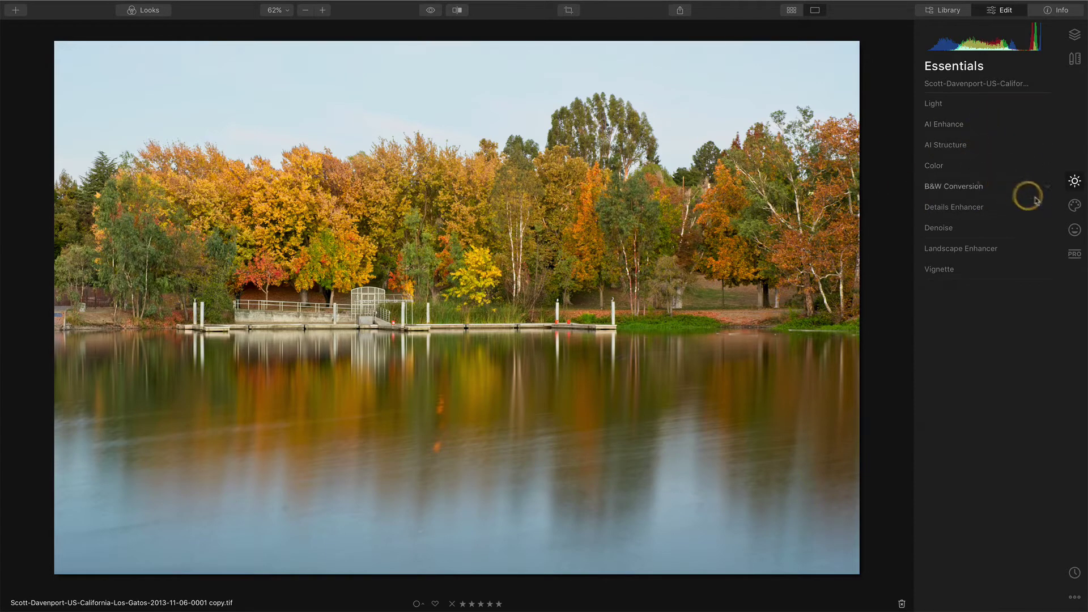
Step: Raise AI Accent to 22 in Essentials' AI Enhance, then return to the Creative tools
click(1075, 206)
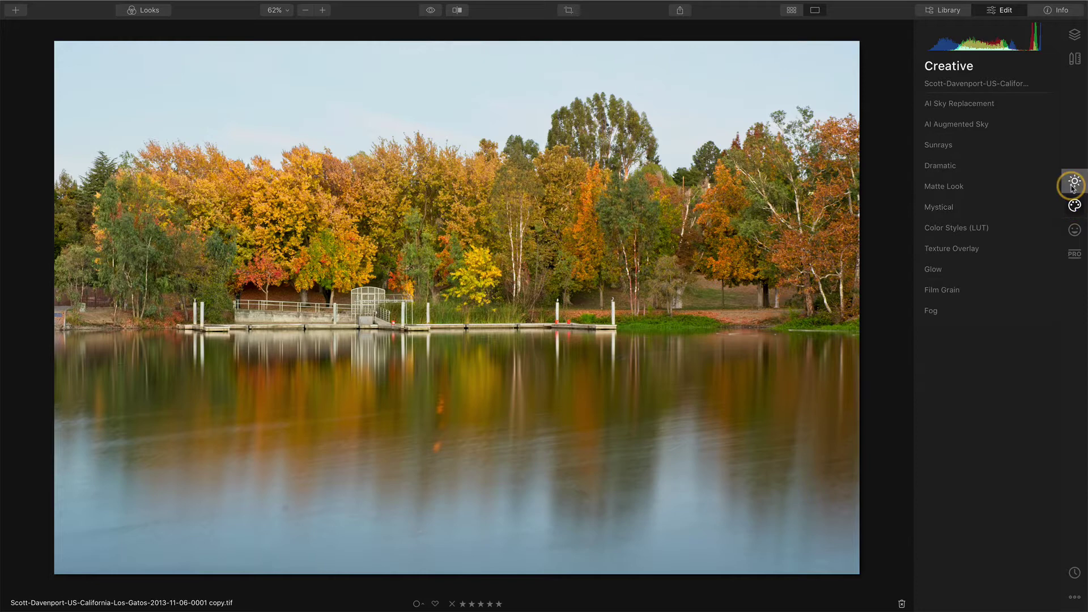
click(1074, 182)
click(944, 124)
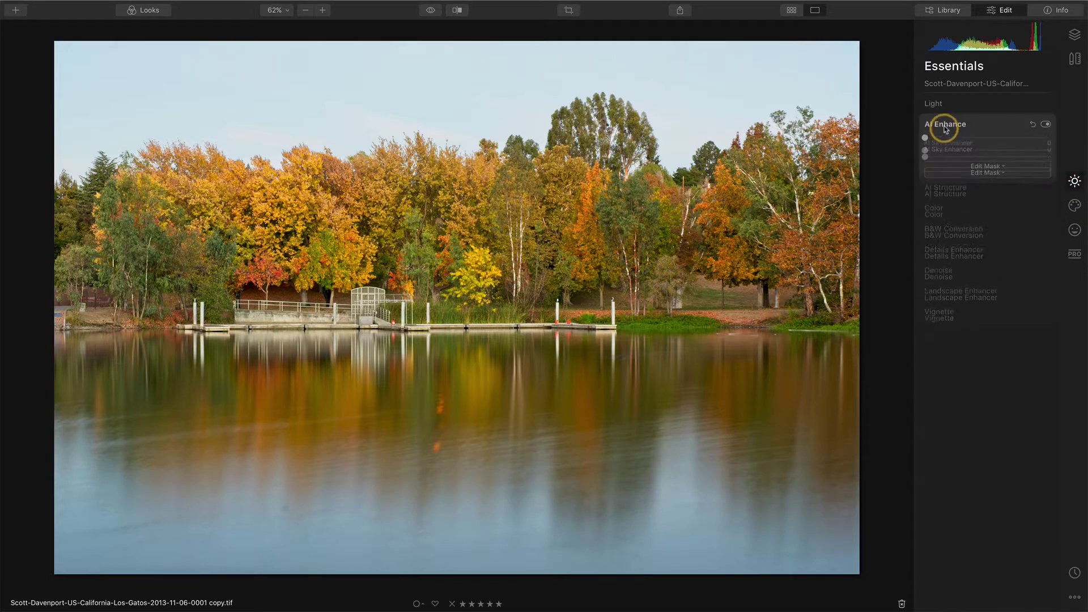
drag(925, 150, 953, 151)
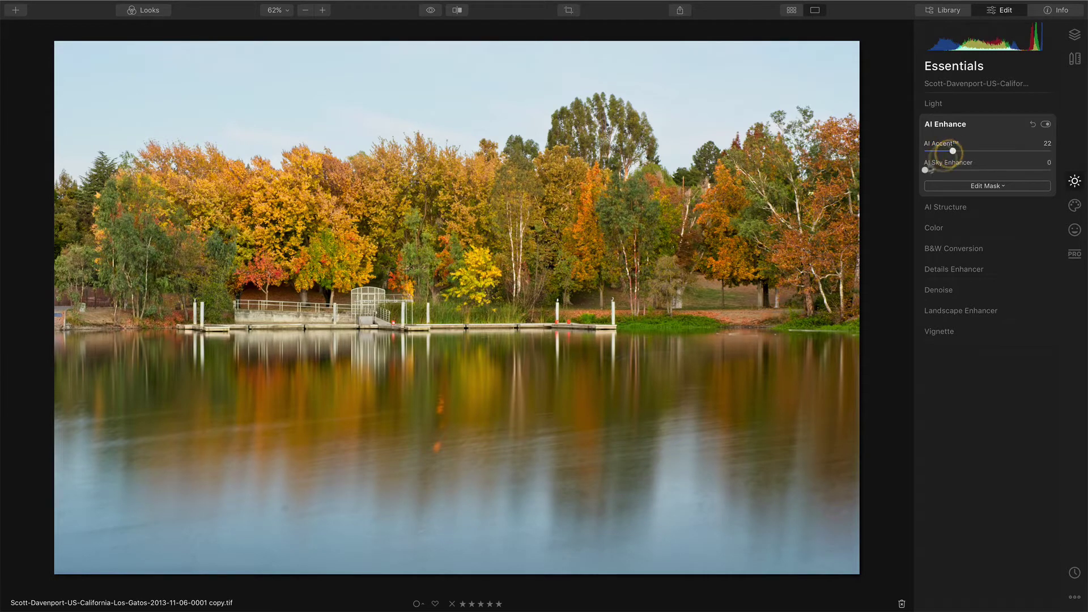
click(1074, 205)
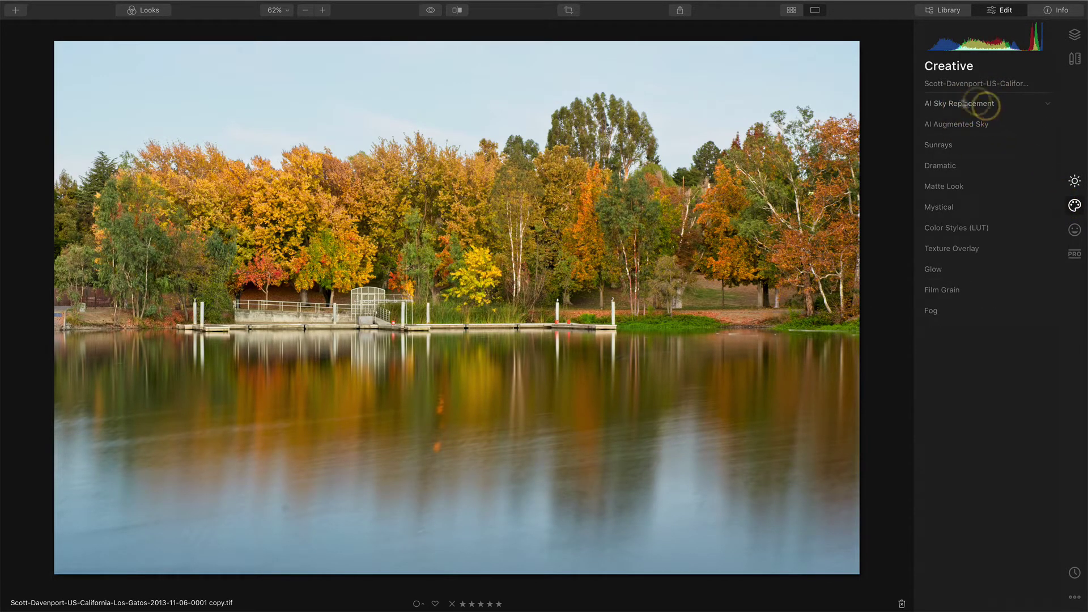
Step: Replace the sky with Blue Sky 5 after briefly trying Blue Sky 3
click(982, 106)
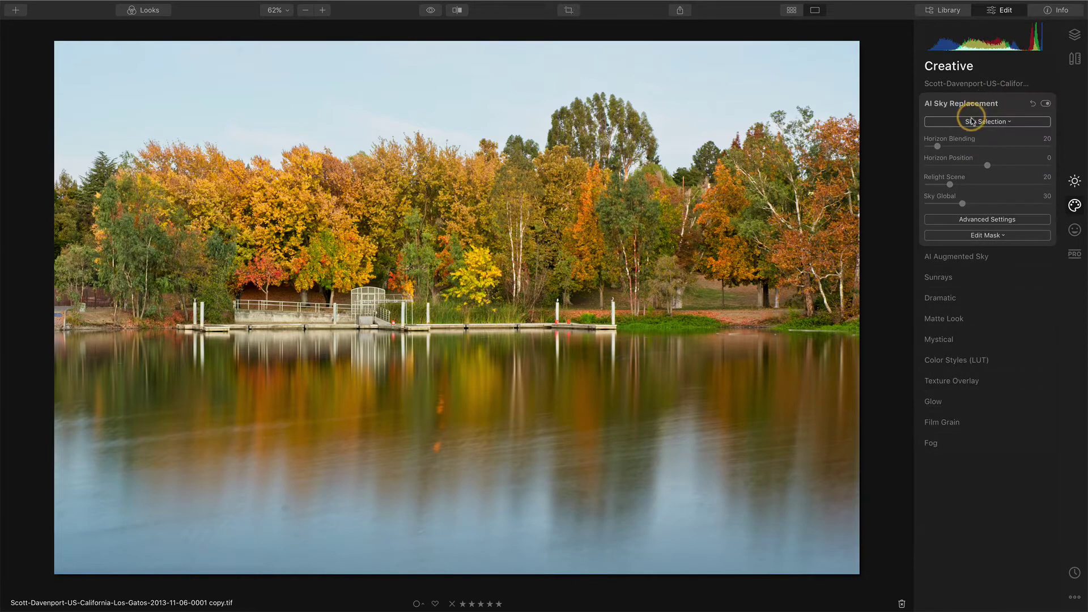
click(971, 122)
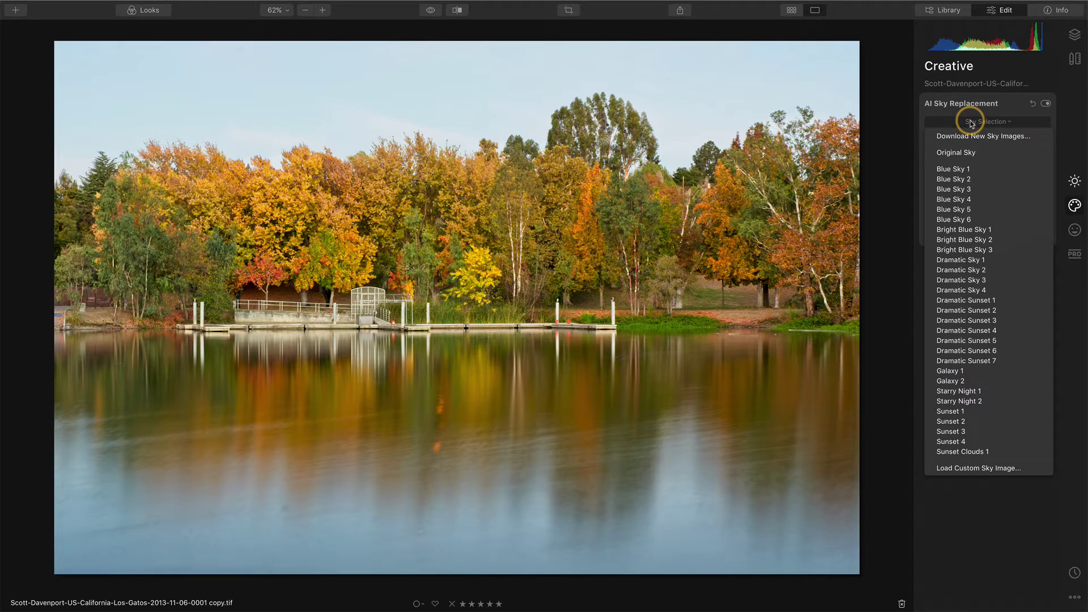
click(965, 190)
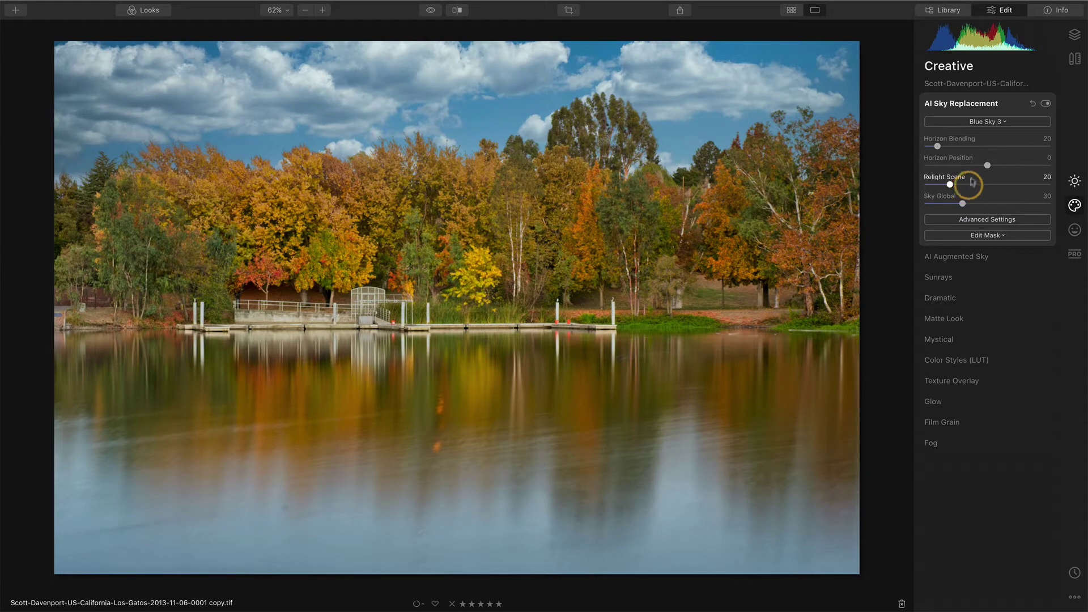
click(985, 122)
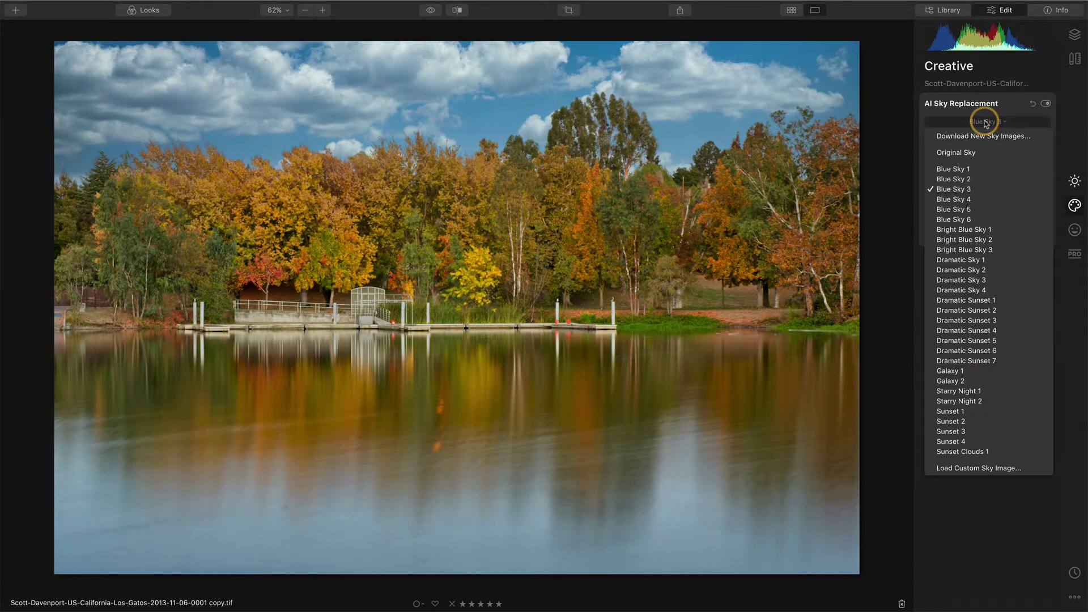
click(969, 209)
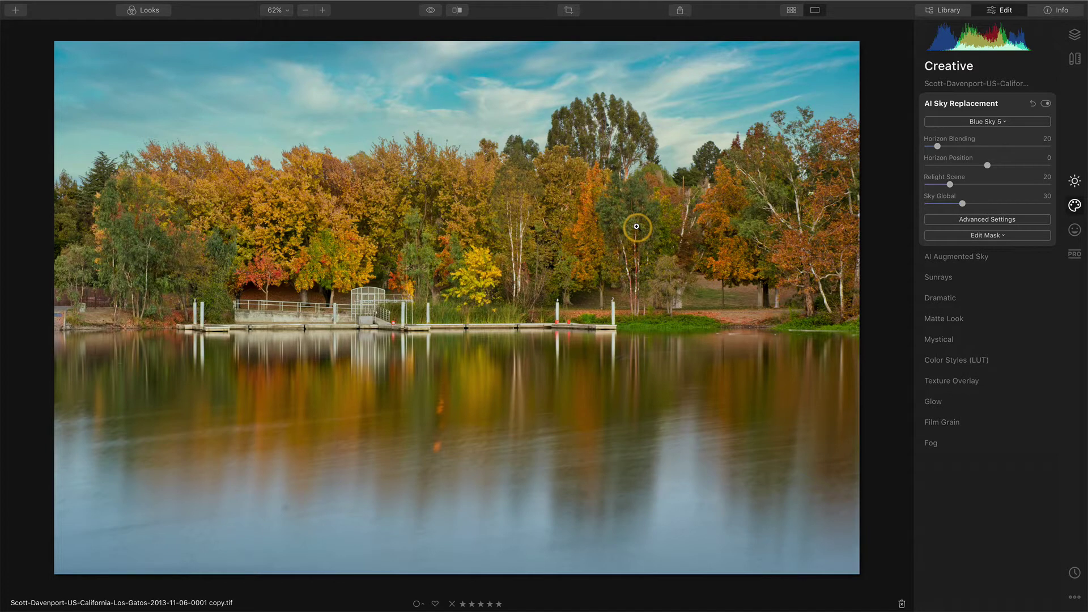
Step: At 100% zoom, raise Advanced Settings' Close Gaps from 10 to 13 around the treetops
click(632, 120)
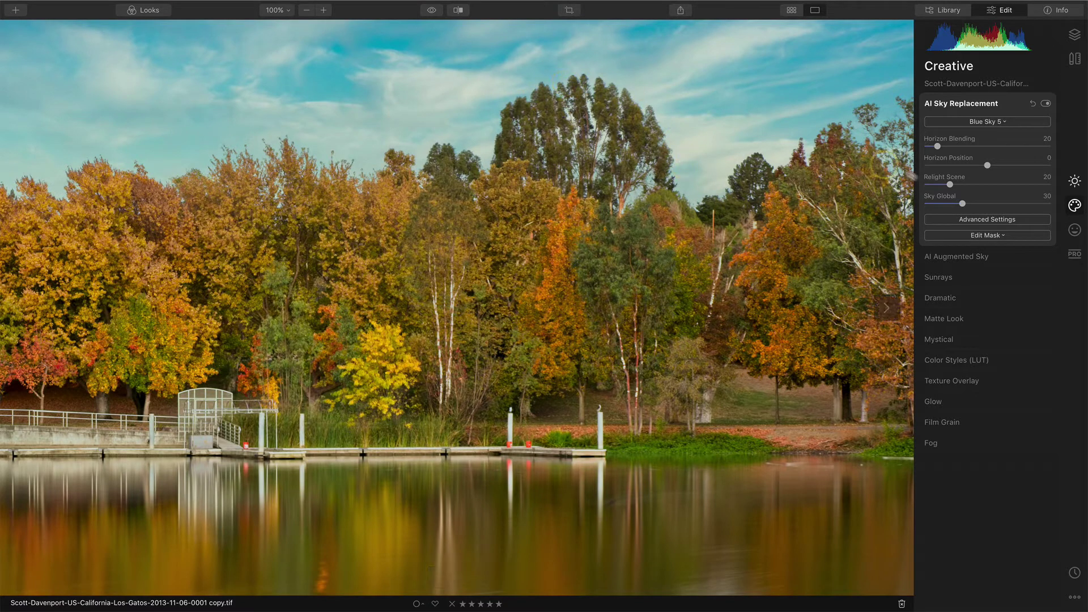
click(971, 219)
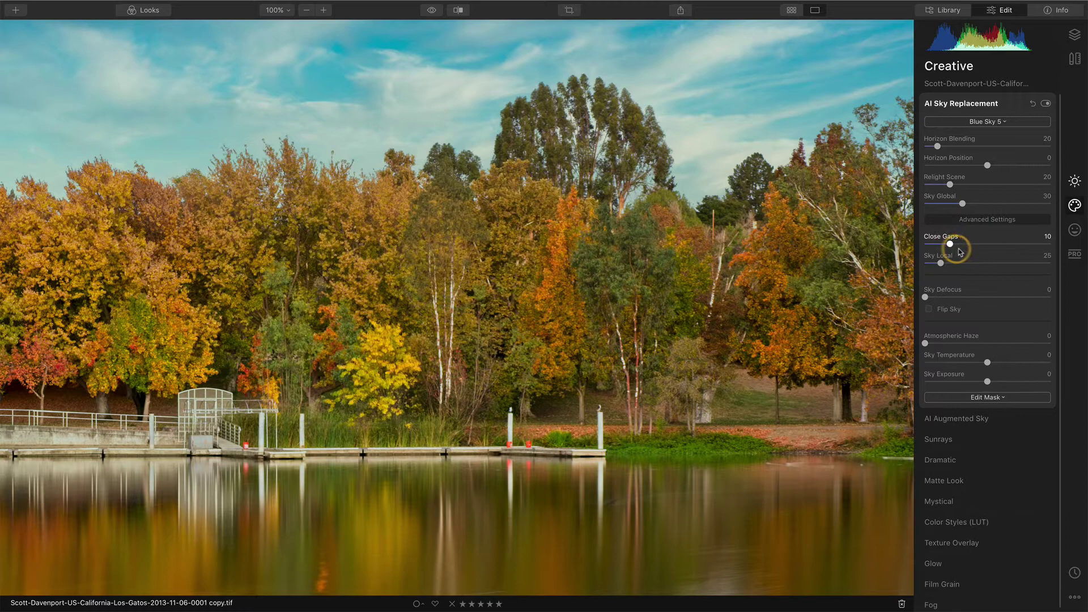
drag(957, 248, 958, 246)
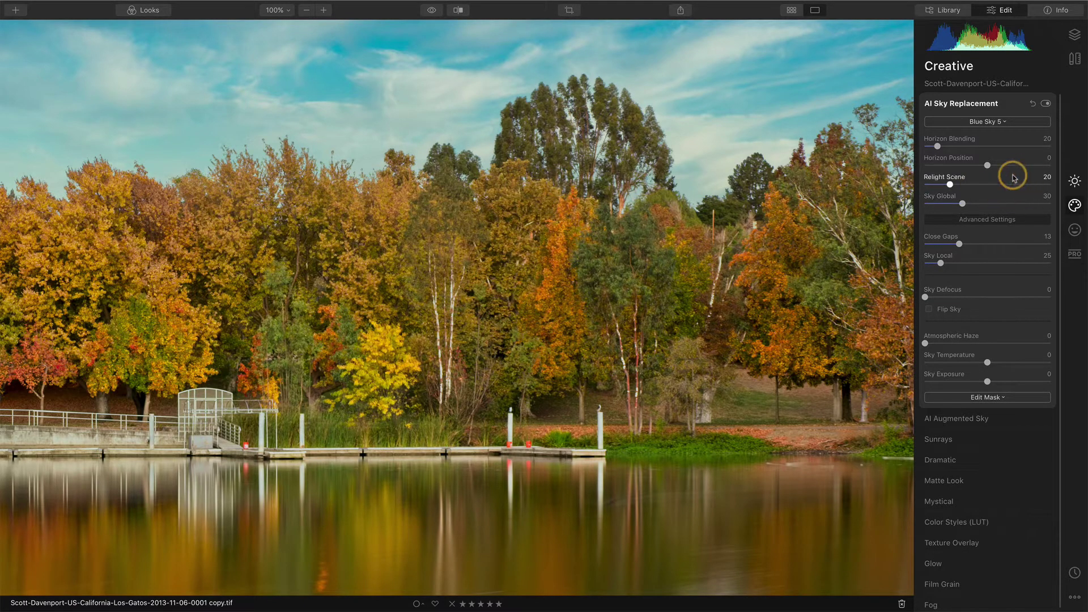
Step: Zoom back out so the whole lake photo fits the view at 62%
click(691, 202)
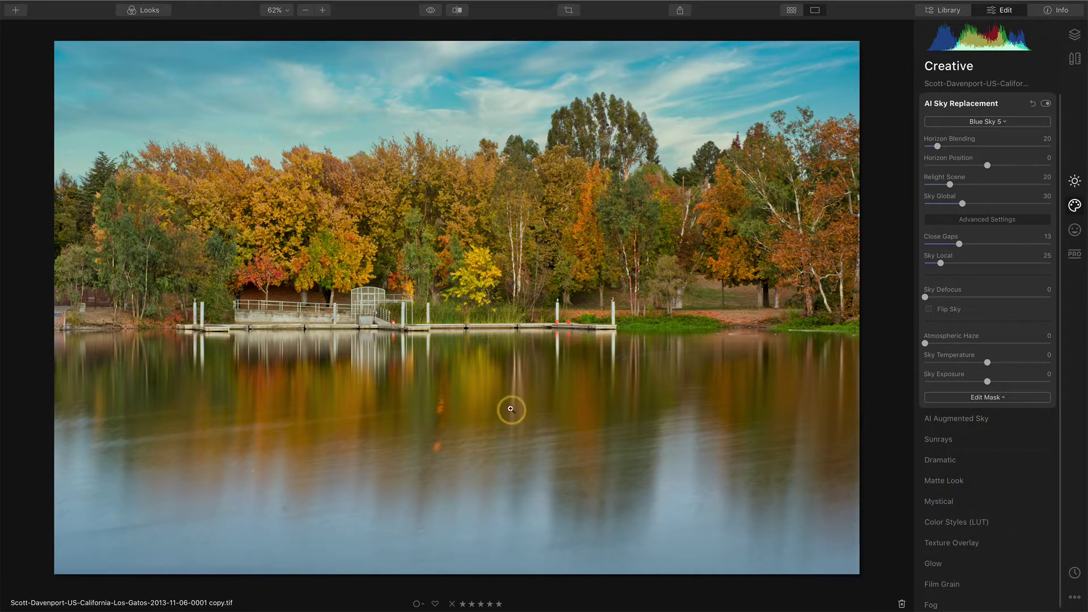
Step: Add Blue Sky 5.jpg from the SkyTextures folder as a new image layer
click(1074, 34)
click(1044, 67)
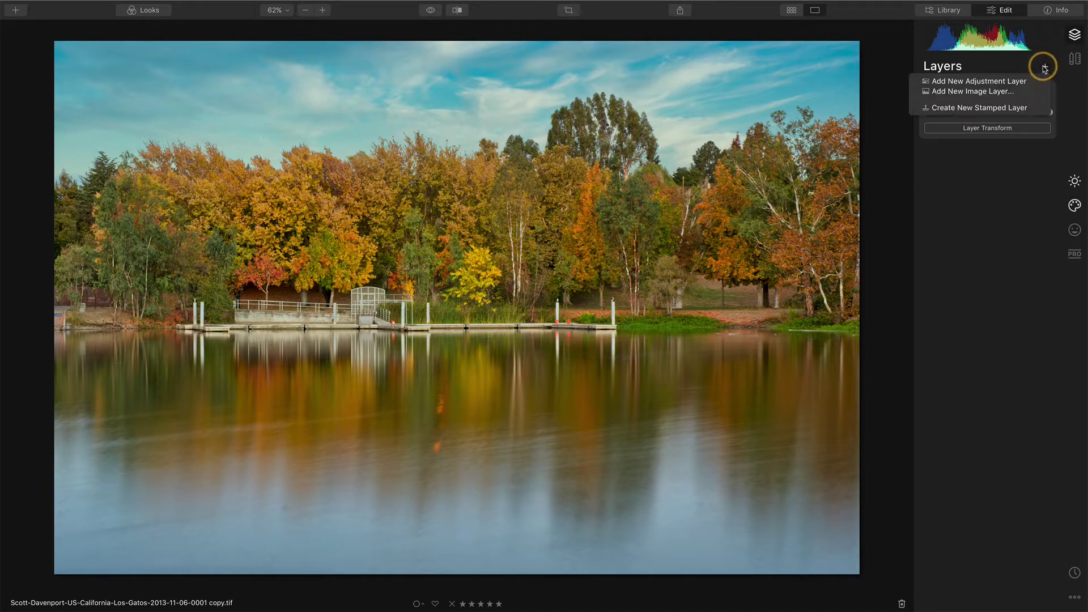
click(987, 94)
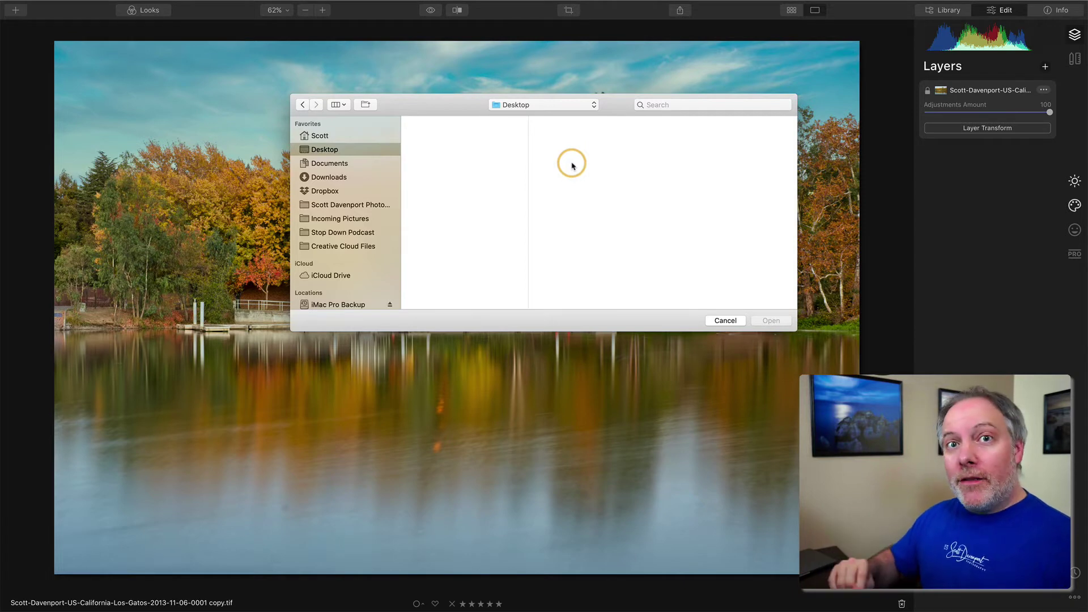
key(super+shift+g)
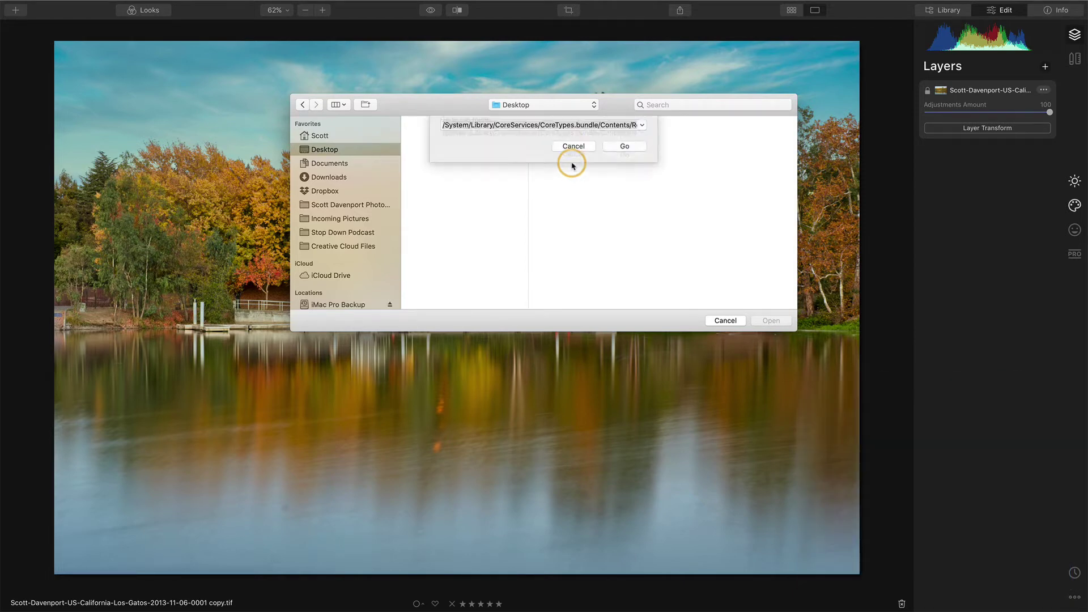
click(612, 165)
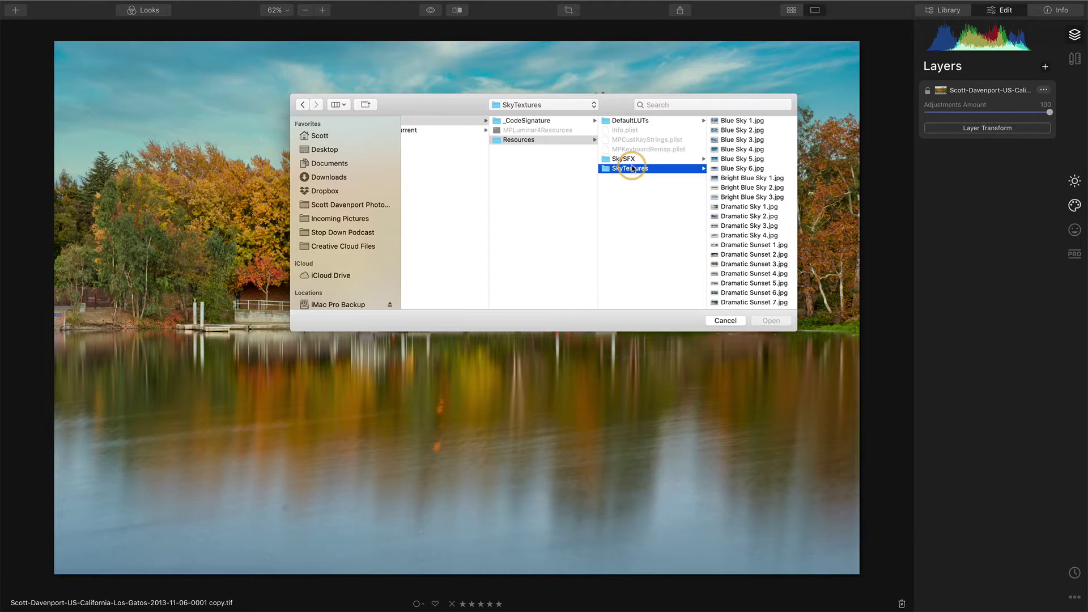
click(733, 160)
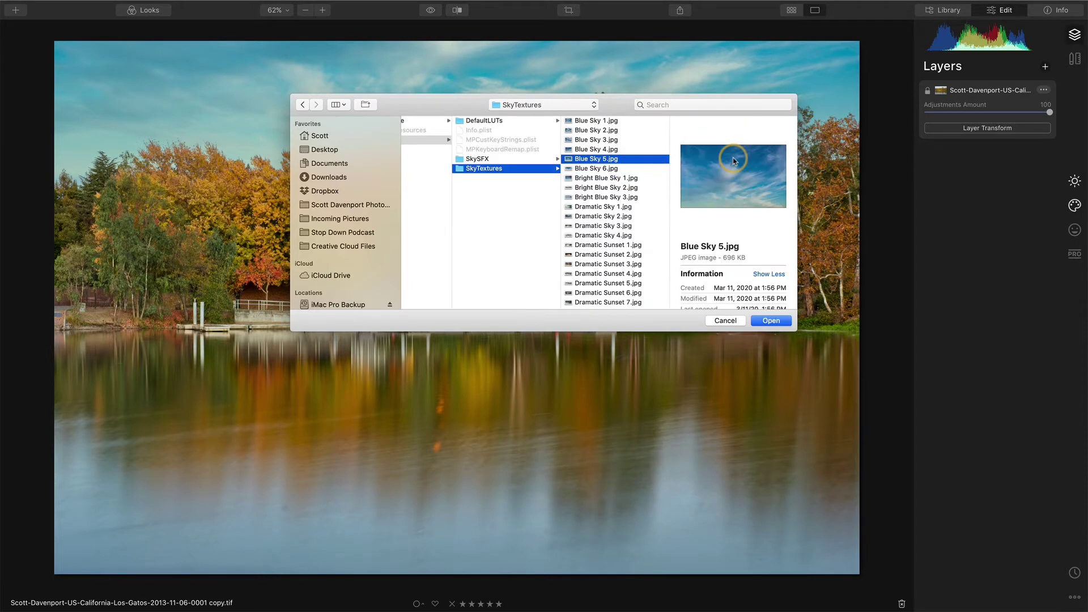
click(771, 321)
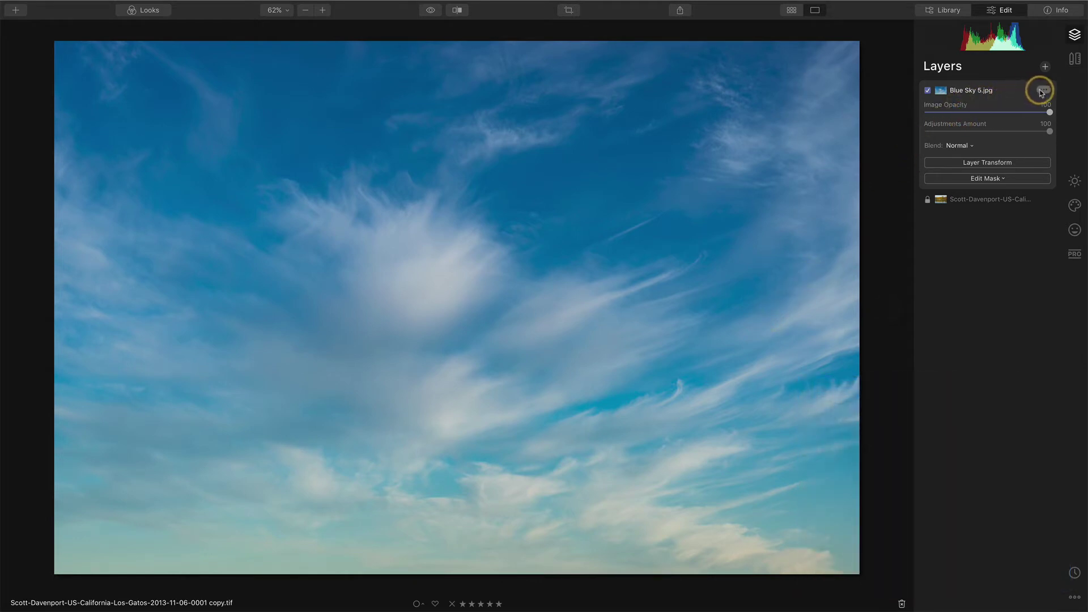
Step: Flip the Blue Sky 5 layer upside down and fit it over the lake below the tree reflections
click(987, 163)
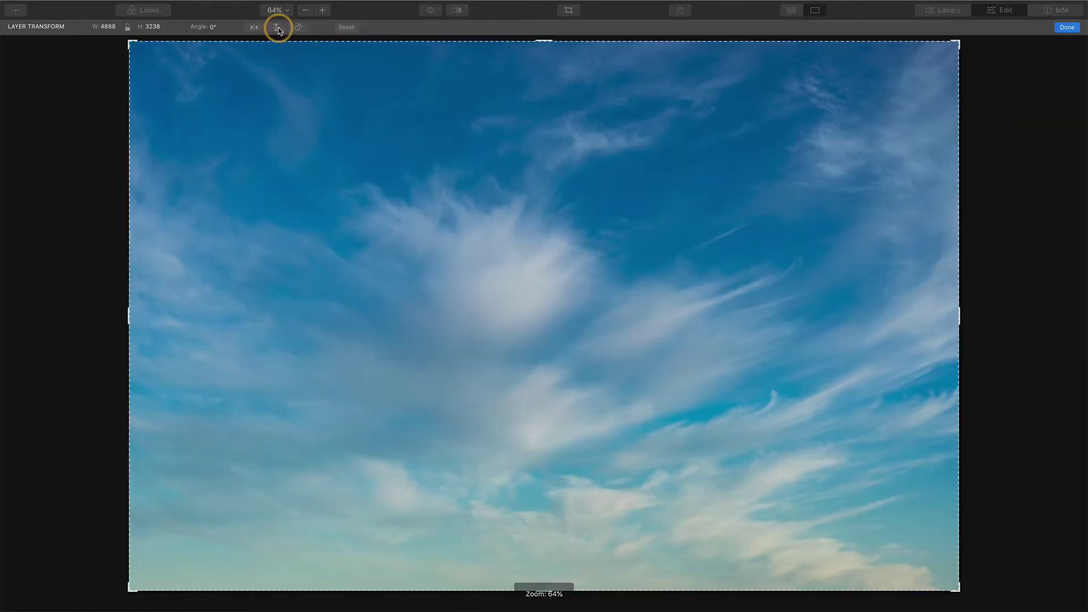
click(277, 28)
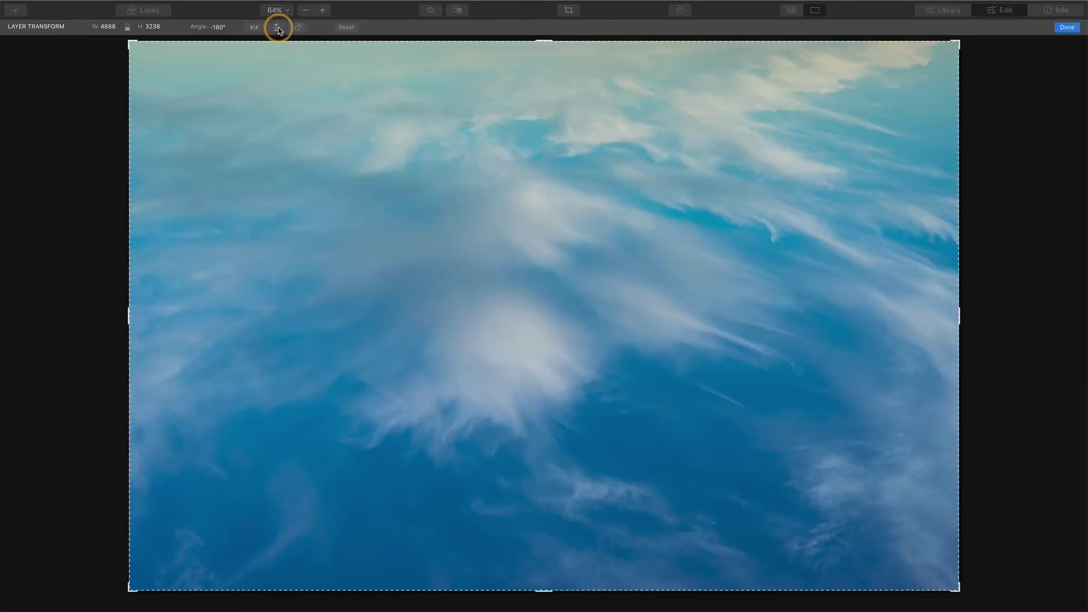
drag(496, 114, 551, 540)
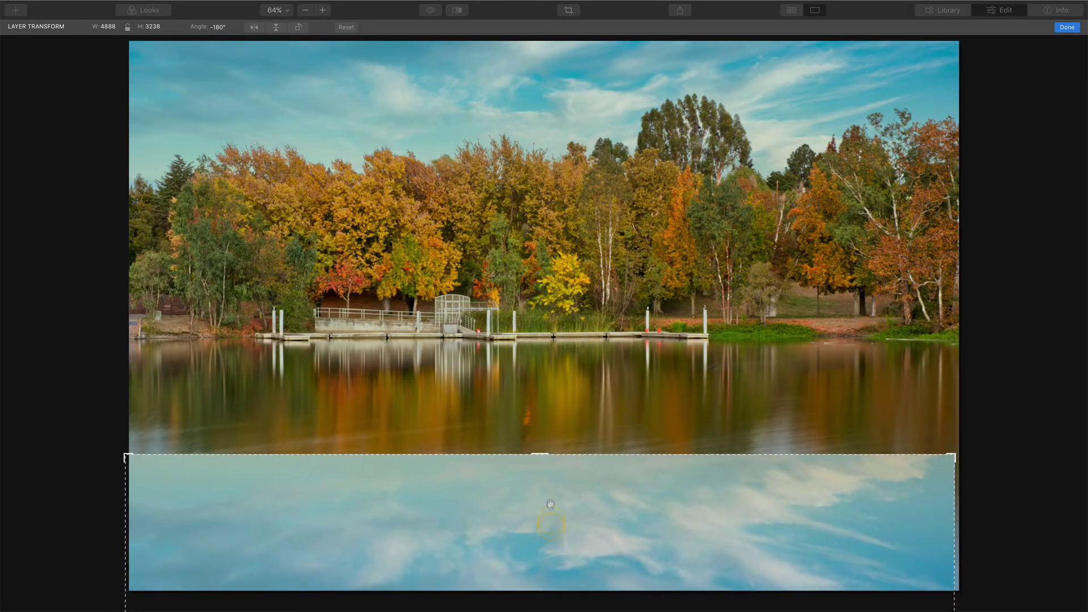
drag(539, 454, 538, 412)
drag(561, 457, 565, 456)
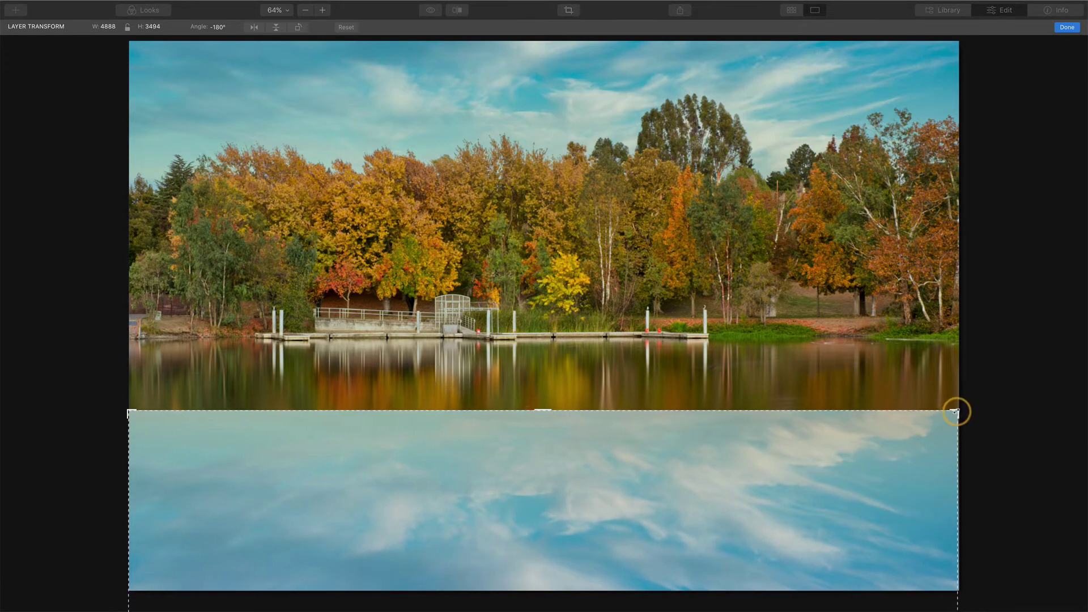
drag(956, 412, 970, 404)
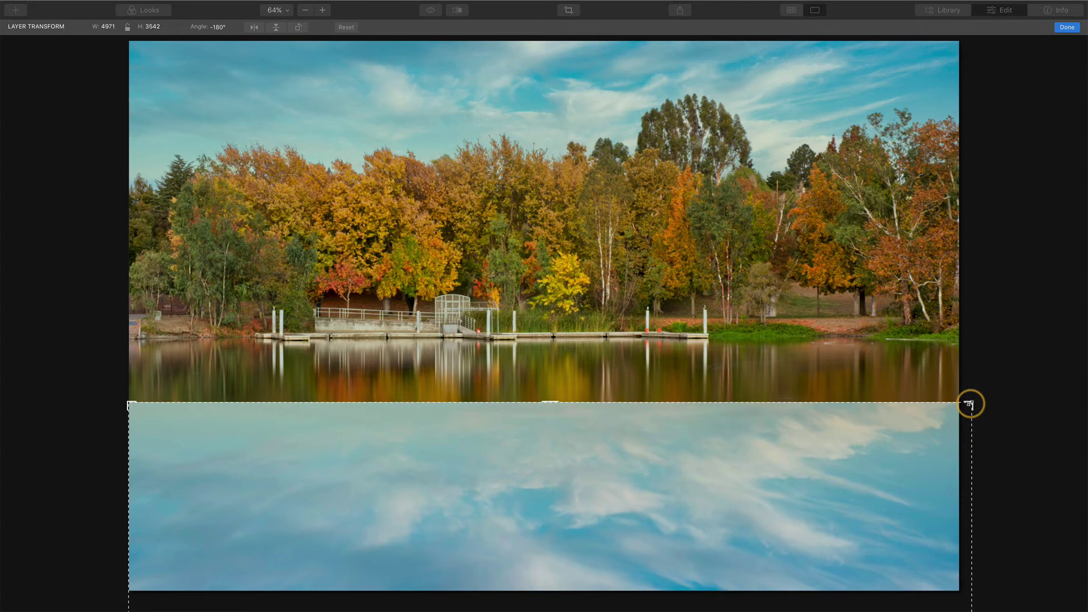
drag(631, 498, 631, 495)
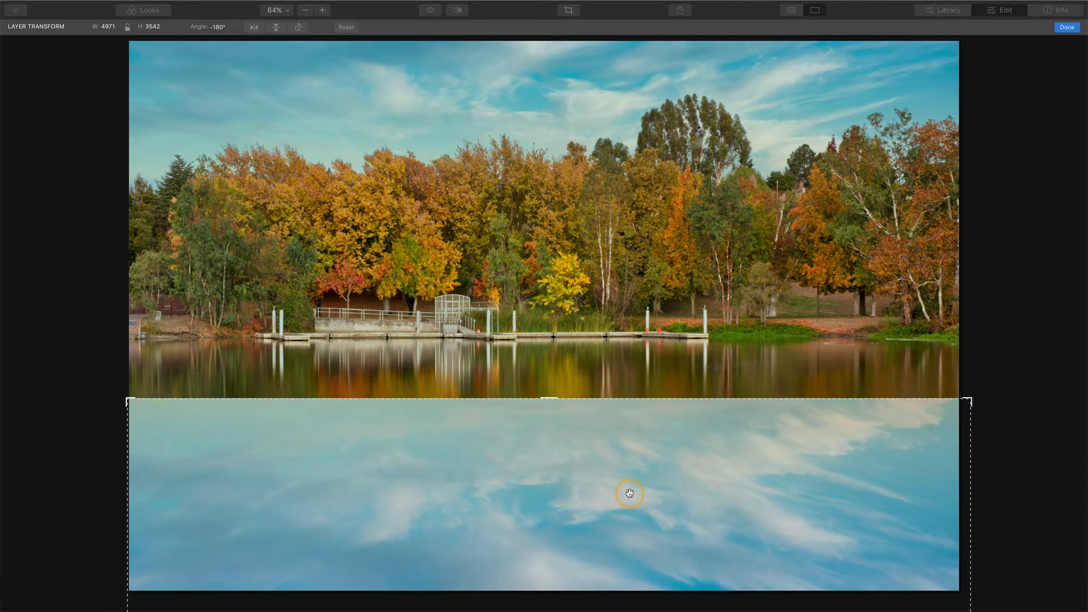
click(1066, 27)
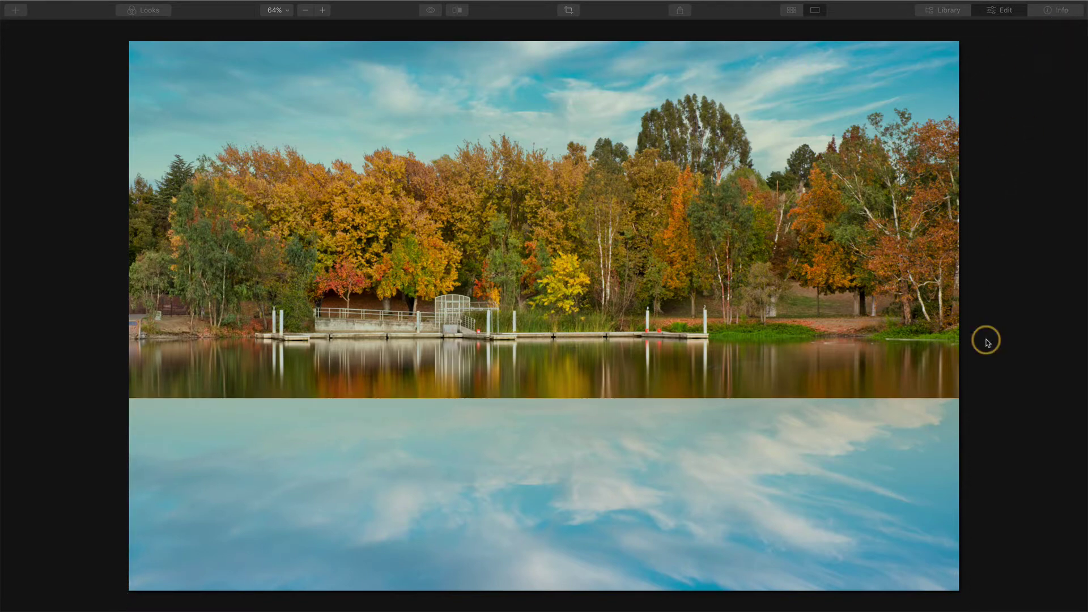
Step: Show the Layers panel again and select the original Scott-Davenport lake photo layer
key(Tab)
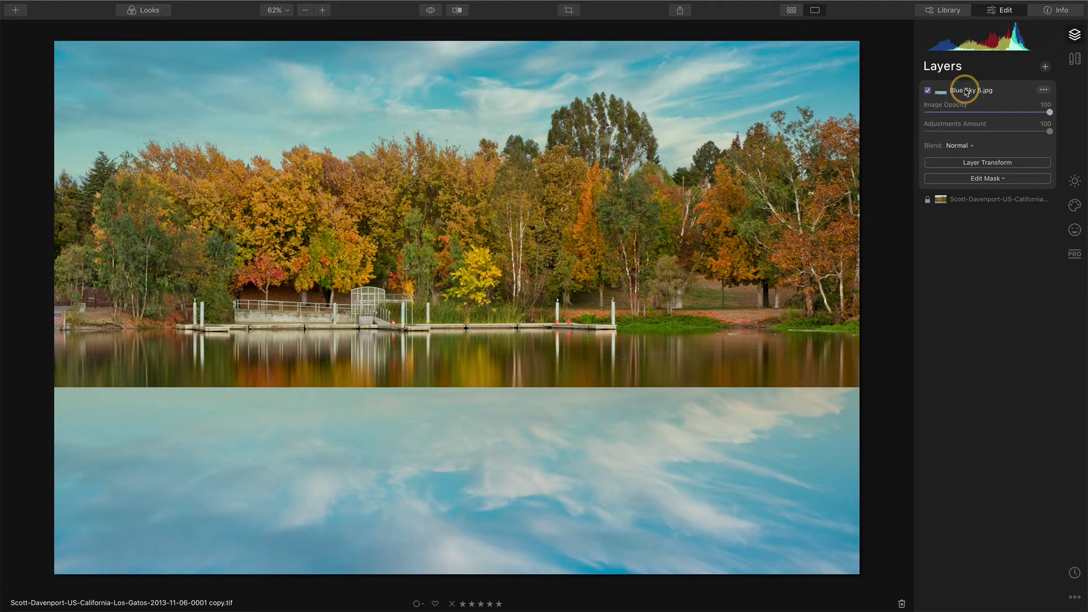
click(972, 199)
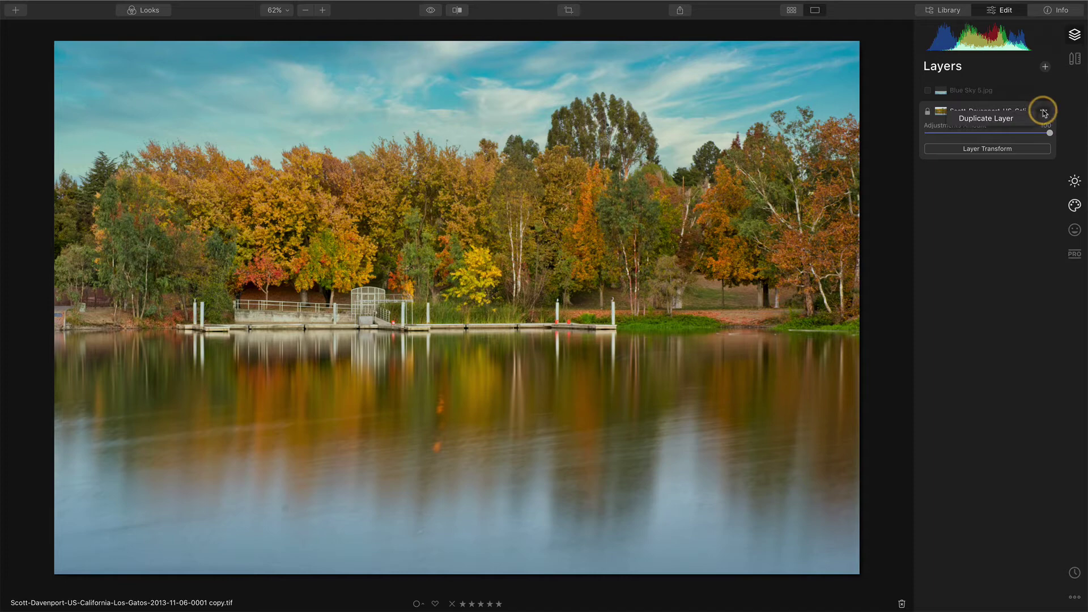
Step: Duplicate the original photo layer and drag the copy above Blue Sky 5.jpg
click(1044, 112)
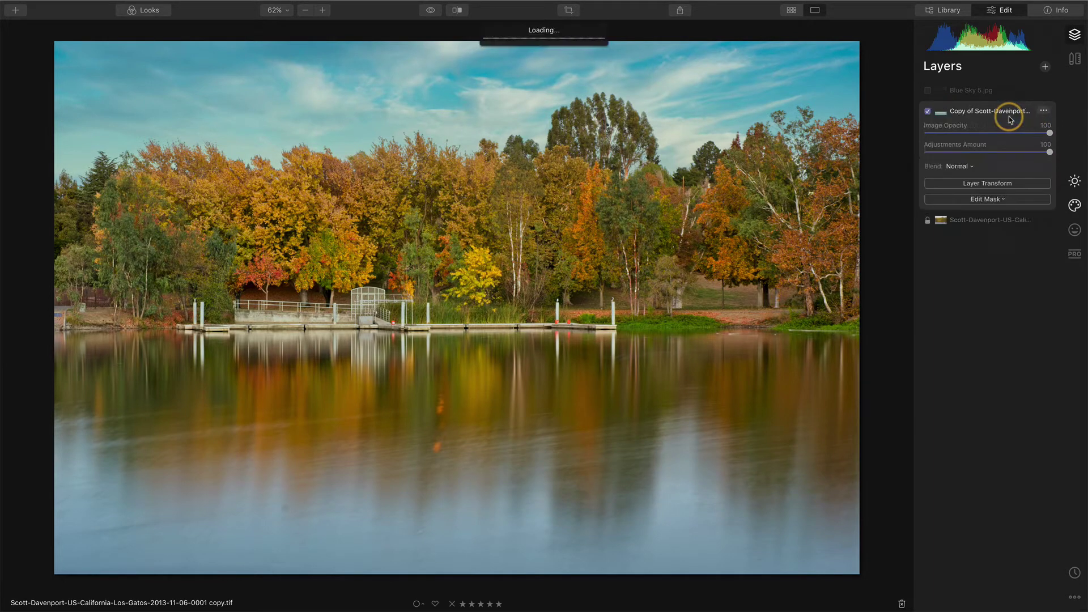
drag(975, 113, 973, 89)
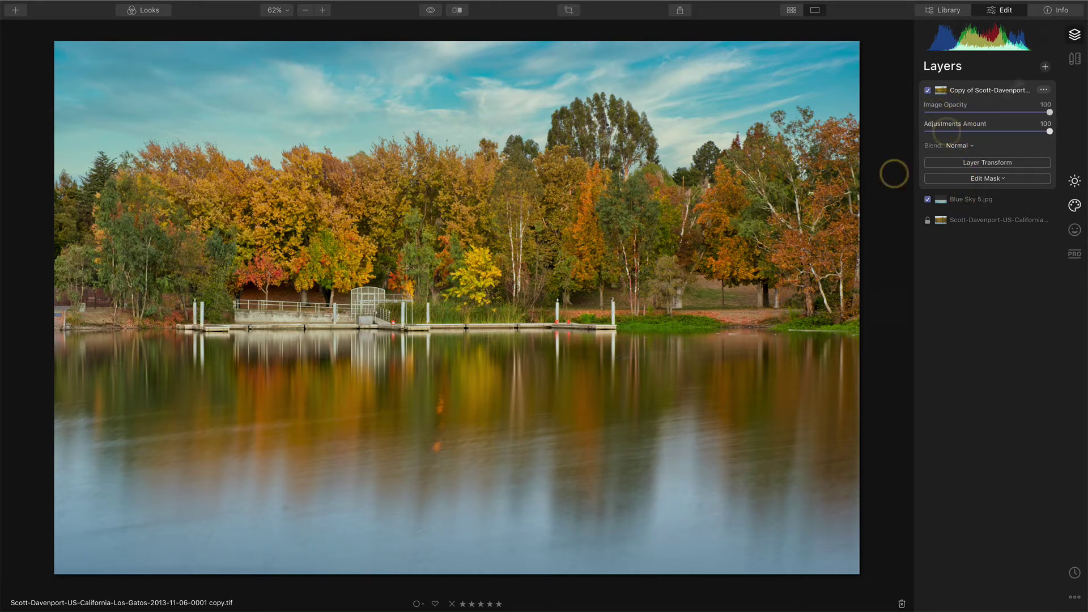
Step: Give the photo copy a Luminosity mask, comparing with Blue Sky 5 toggled off and on
click(971, 179)
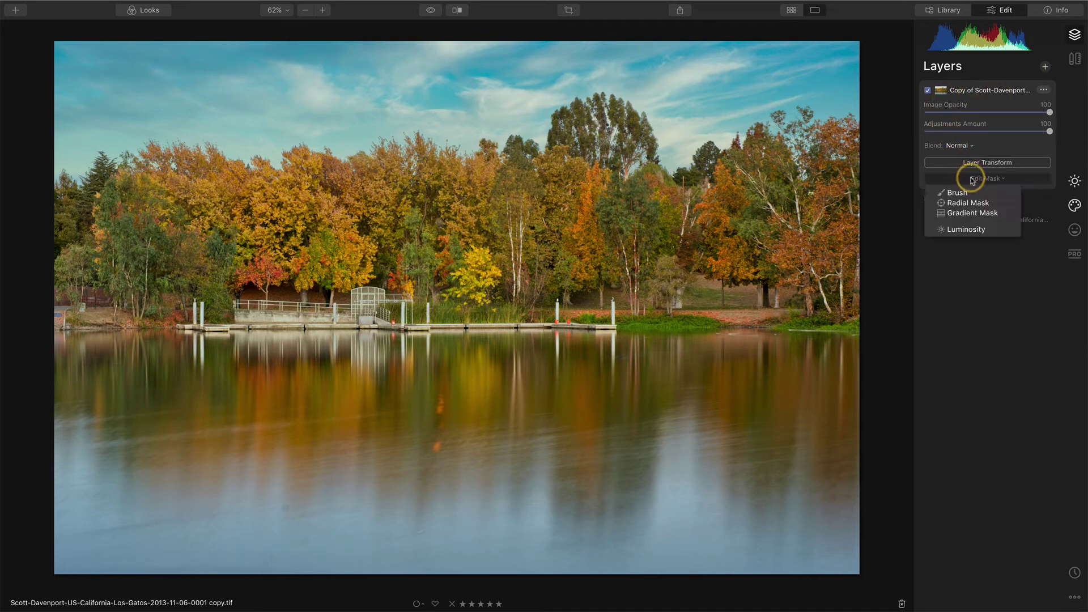
click(967, 230)
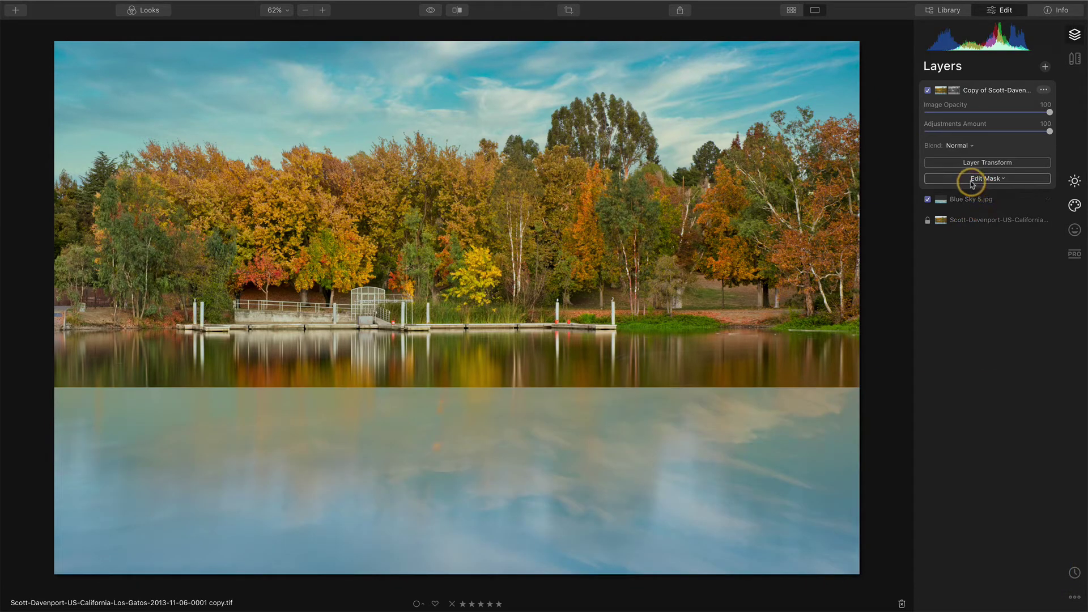
click(927, 200)
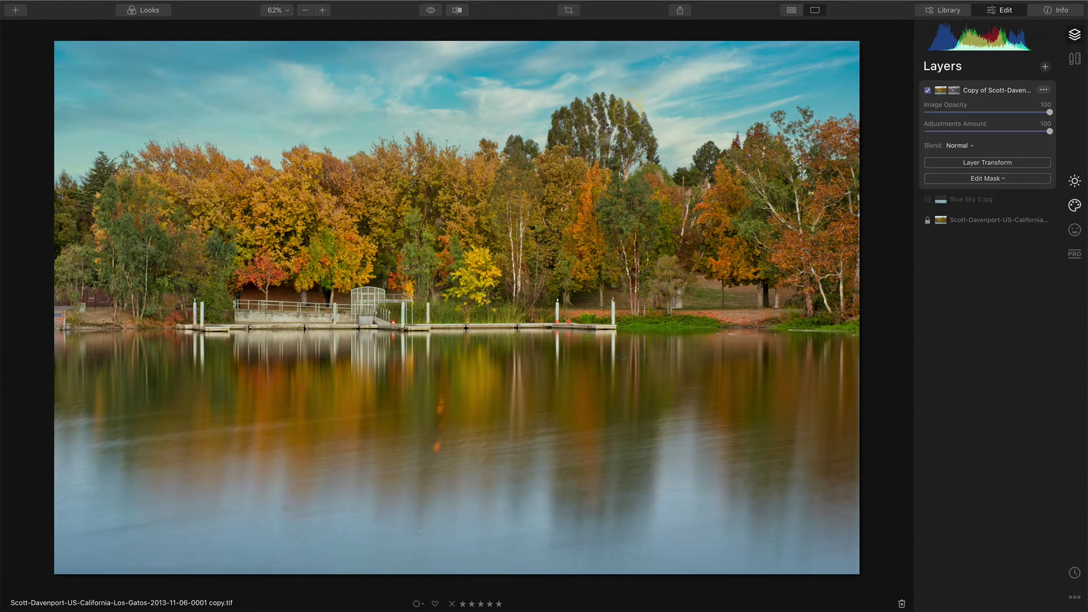
click(928, 200)
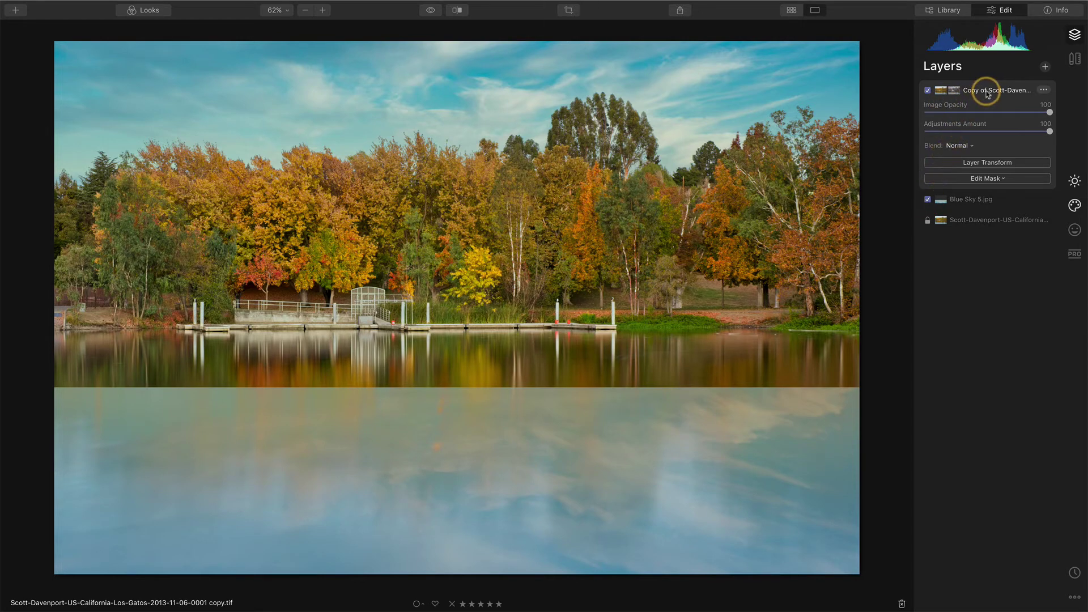
click(963, 179)
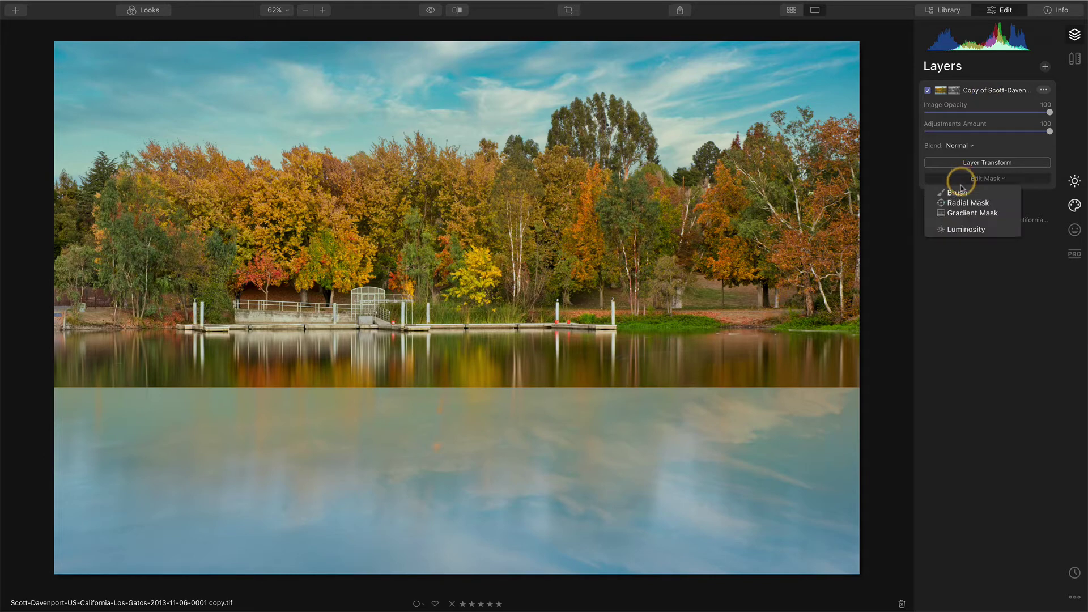
Step: Switch the copy's mask to brush editing, invert it, and set brush opacity to about 32%
click(958, 193)
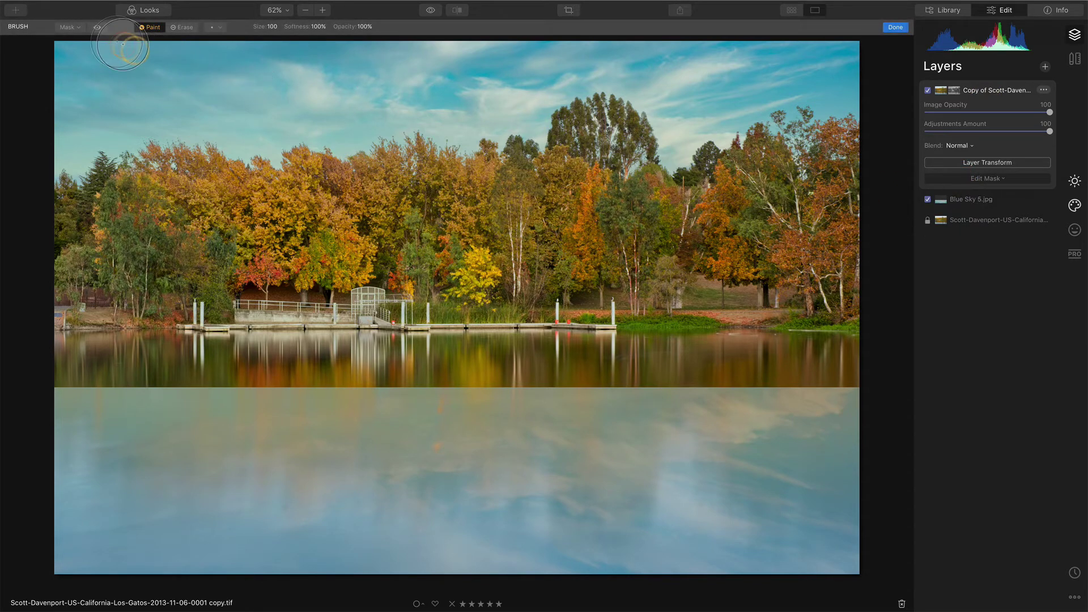
click(77, 28)
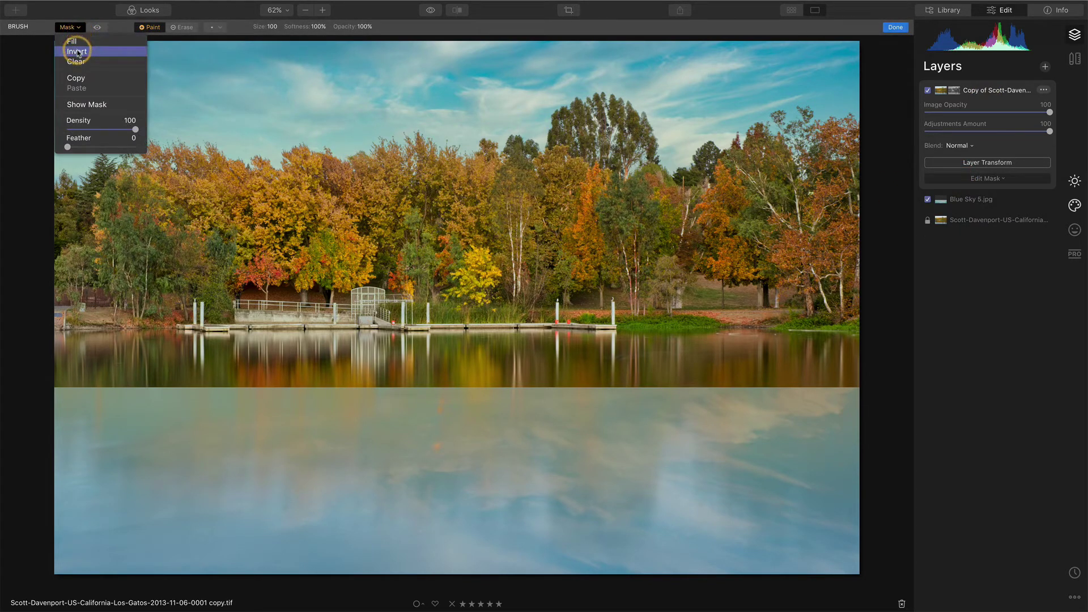
click(78, 52)
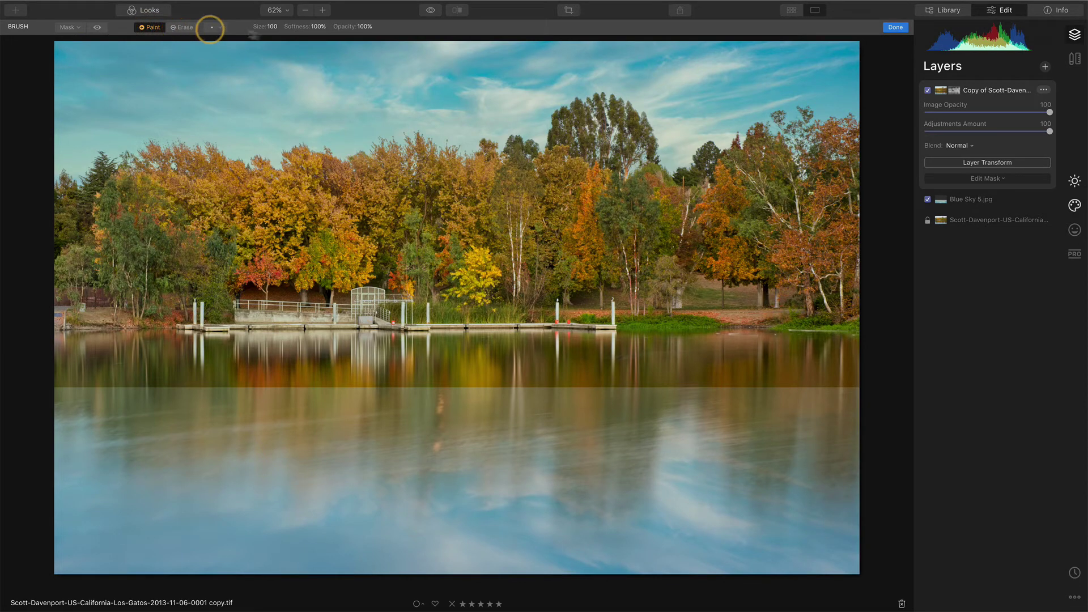
drag(347, 26, 311, 32)
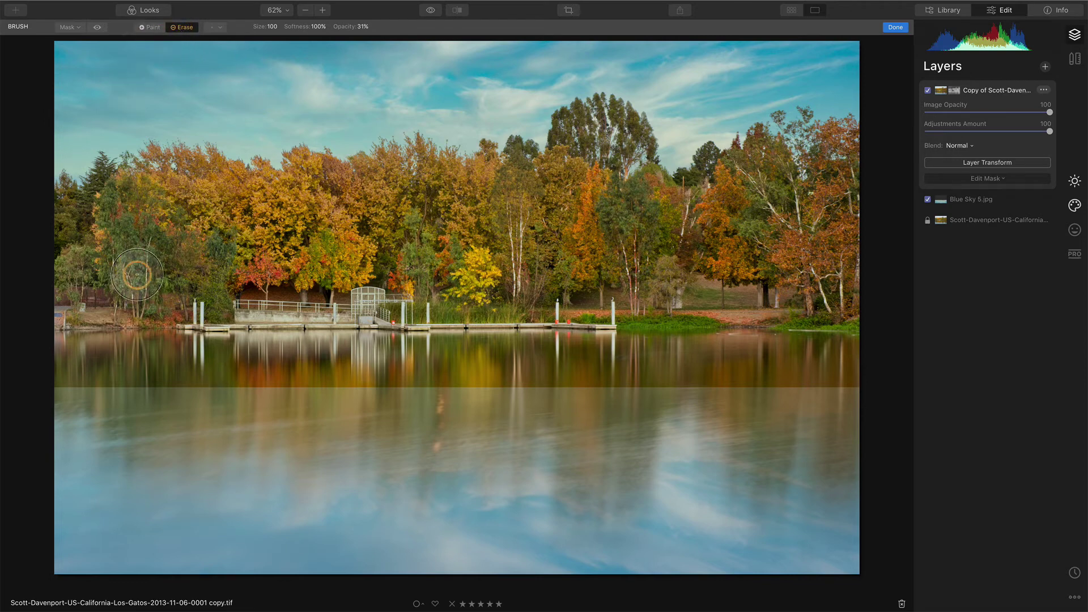
Step: Paint the mask across the water reflection with a size-160 brush, softening the hard right edge
click(78, 388)
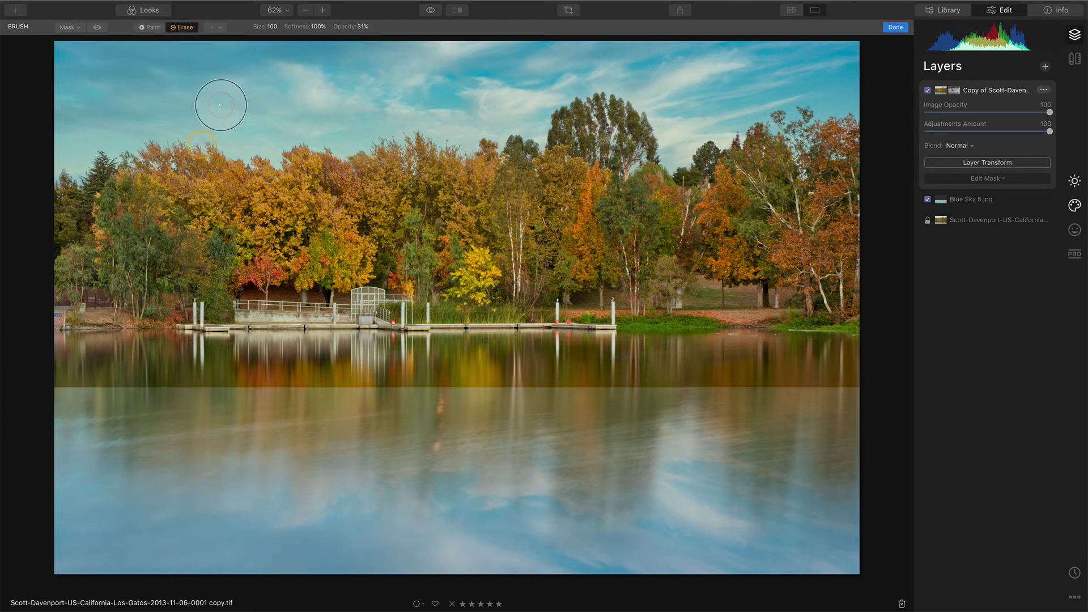
click(154, 29)
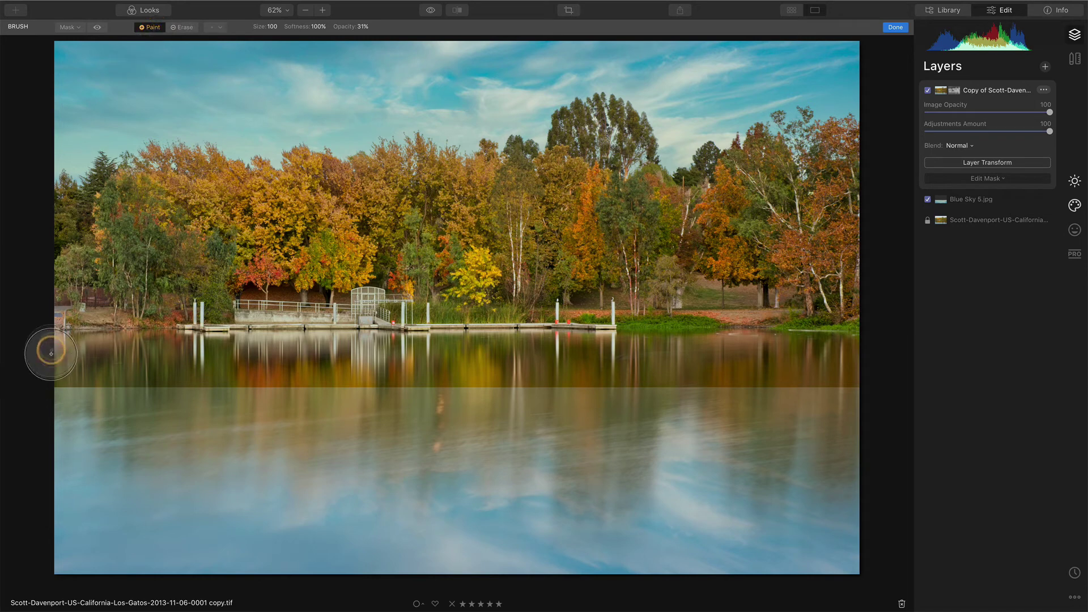
click(304, 357)
mouse_move(304, 357)
mouse_down()
mouse_move(503, 360)
mouse_move(506, 375)
mouse_move(630, 378)
mouse_move(751, 371)
mouse_move(771, 396)
mouse_move(830, 374)
mouse_move(772, 389)
mouse_up()
key(bracketright)
key(bracketright)
key(bracketright)
key(bracketright)
key(bracketright)
key(bracketright)
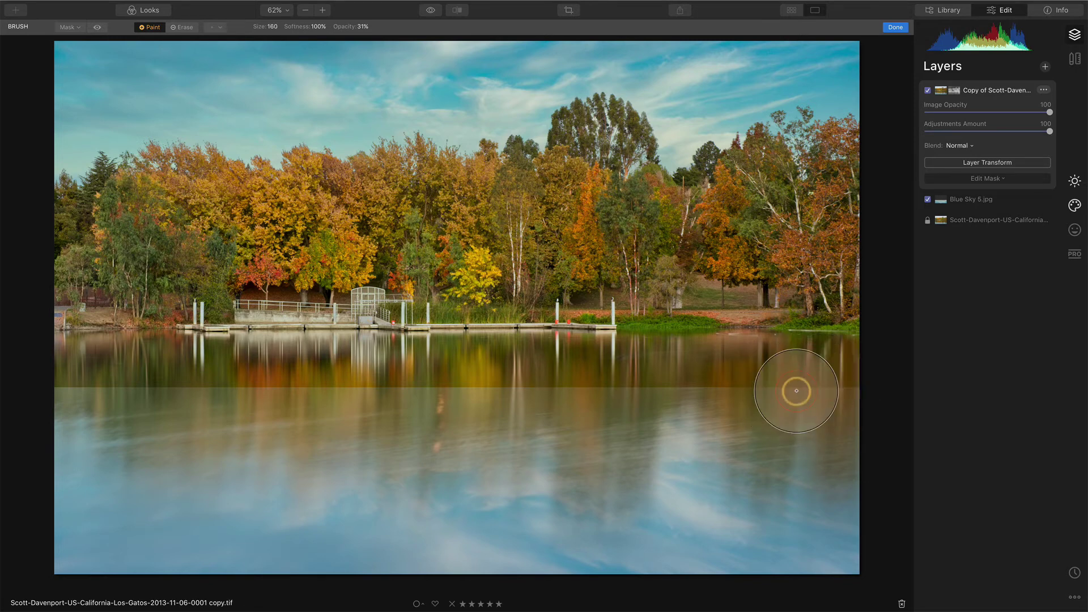
mouse_move(796, 391)
mouse_down()
mouse_move(824, 387)
mouse_move(629, 381)
mouse_up()
drag(338, 29, 473, 27)
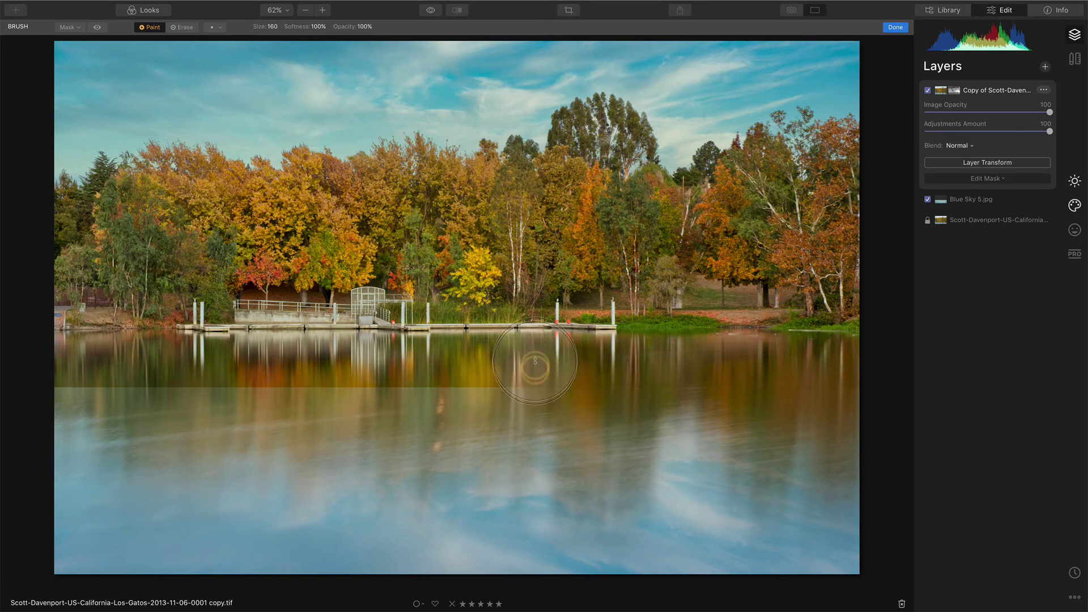
mouse_move(499, 360)
mouse_down()
mouse_move(388, 372)
mouse_move(409, 354)
mouse_move(389, 365)
mouse_move(270, 354)
mouse_move(369, 373)
mouse_move(358, 374)
mouse_move(166, 352)
mouse_move(238, 377)
mouse_move(117, 358)
mouse_move(45, 317)
mouse_move(140, 363)
mouse_move(14, 336)
mouse_move(98, 362)
mouse_move(15, 322)
mouse_move(74, 341)
mouse_move(93, 368)
mouse_move(21, 296)
mouse_up()
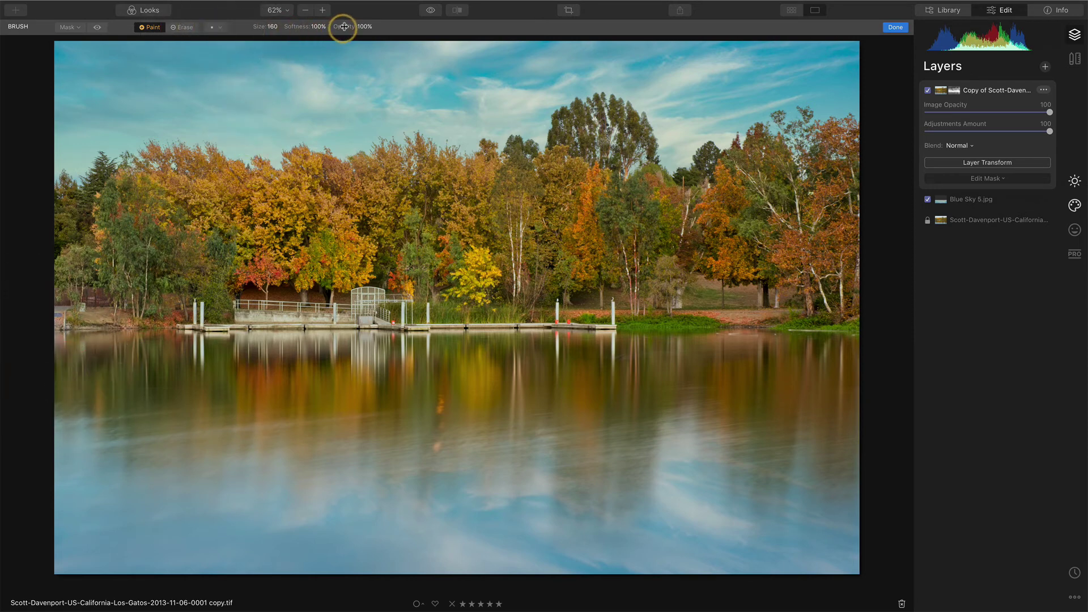
drag(342, 25, 309, 25)
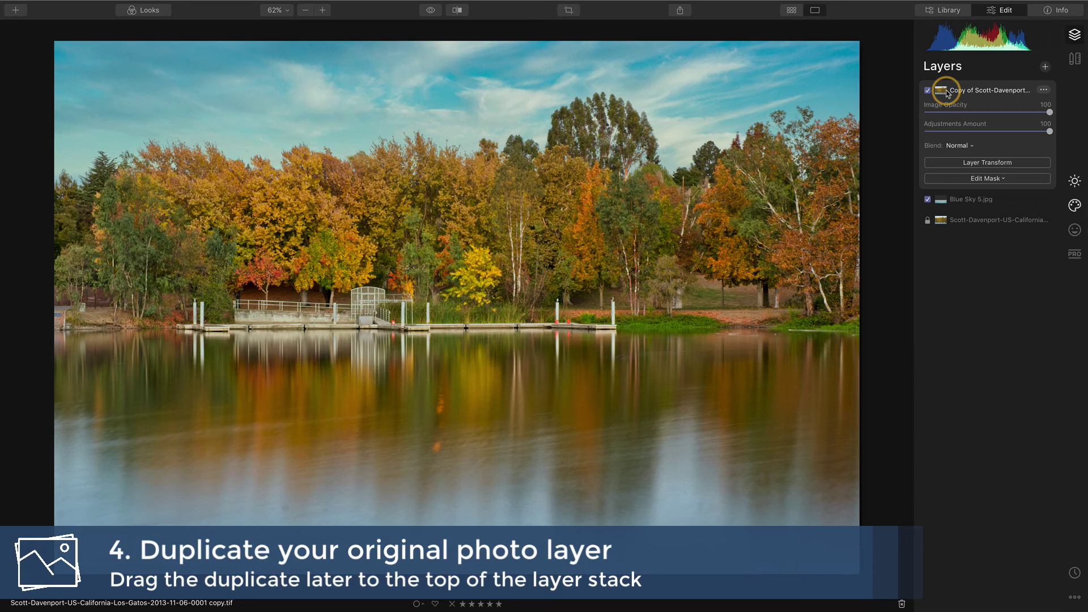
Step: Resume painting the copy's mask over the water reflection
click(565, 371)
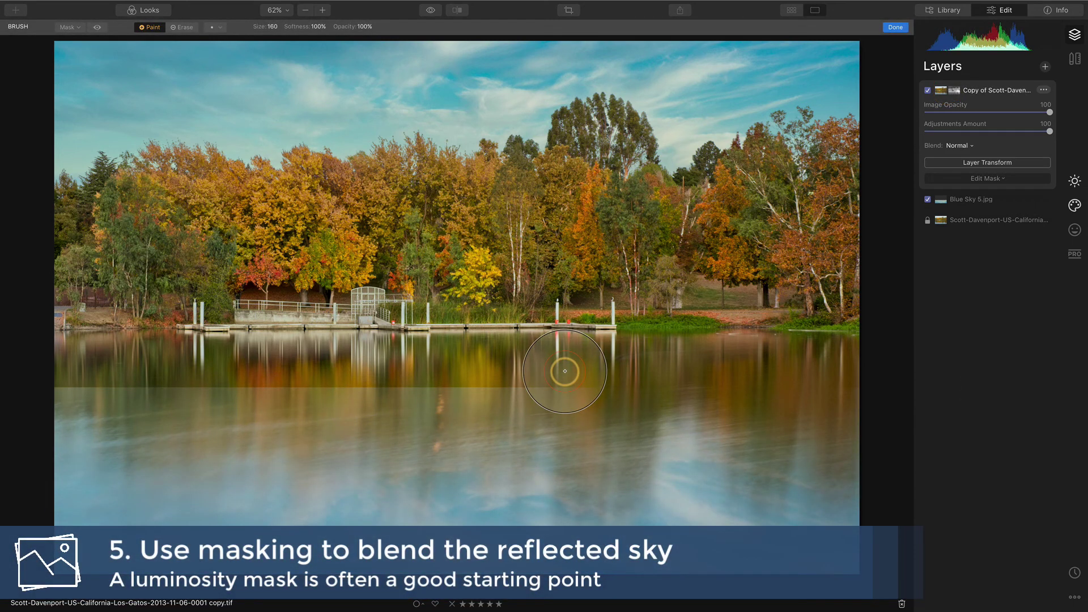